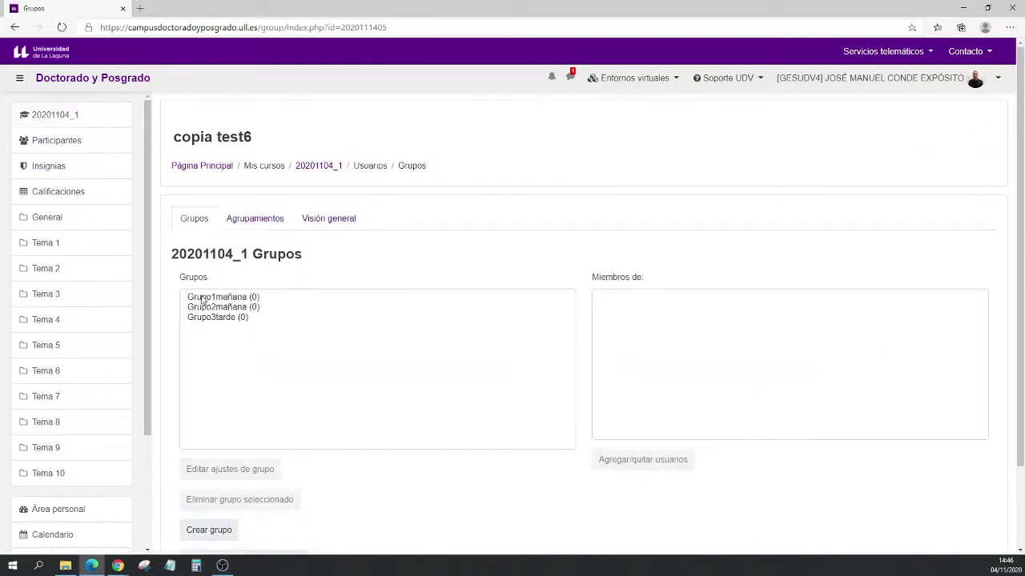
Step: Review the group assignments in the course's participants list and return to the course page
click(69, 145)
scroll(444, 365, down, 3)
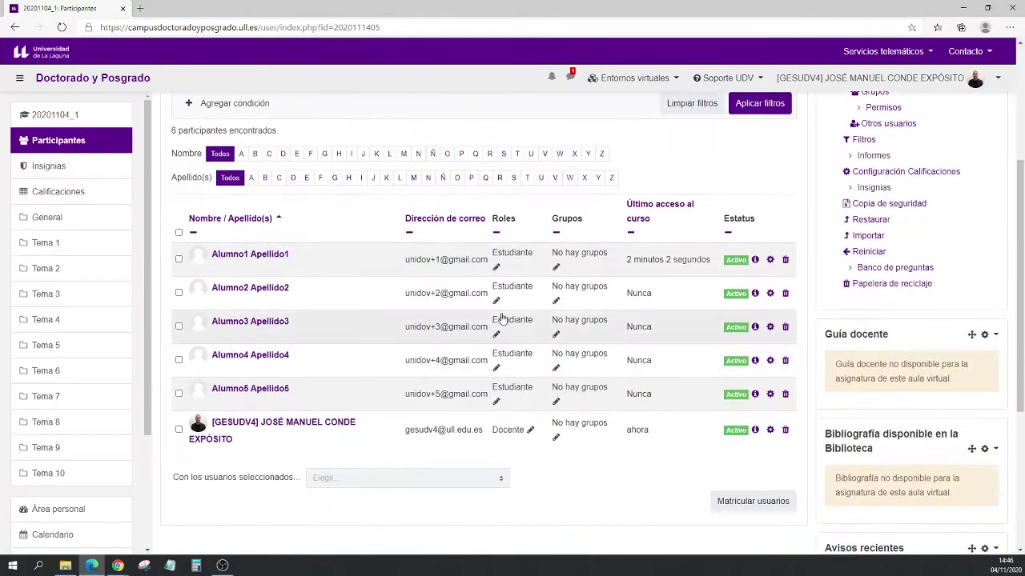
click(57, 118)
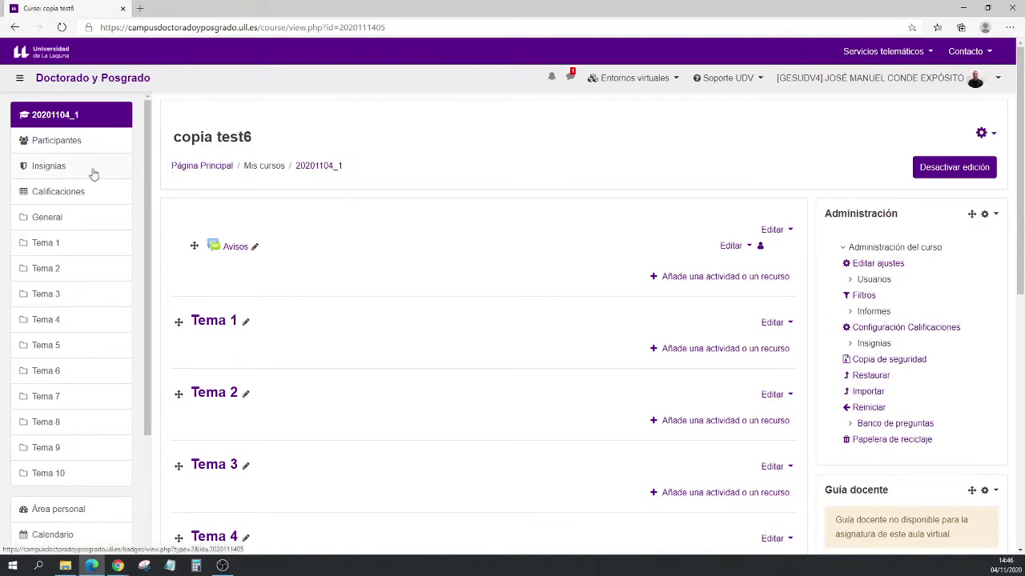
Step: Add an "Elección de grupo" activity to the course's general section, titled "Selecciona el grupo al que perteneces"
click(677, 278)
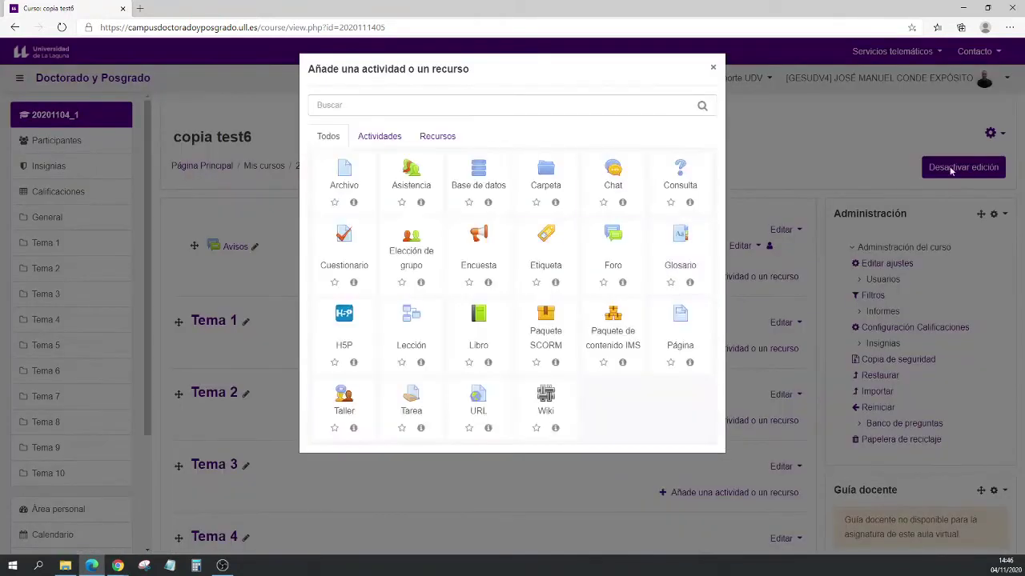
click(408, 255)
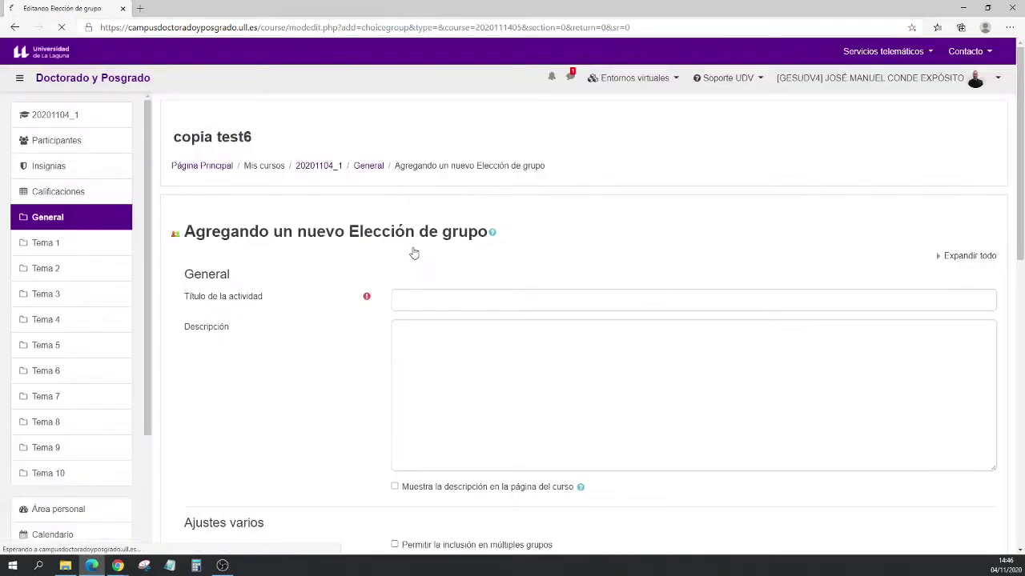
click(440, 303)
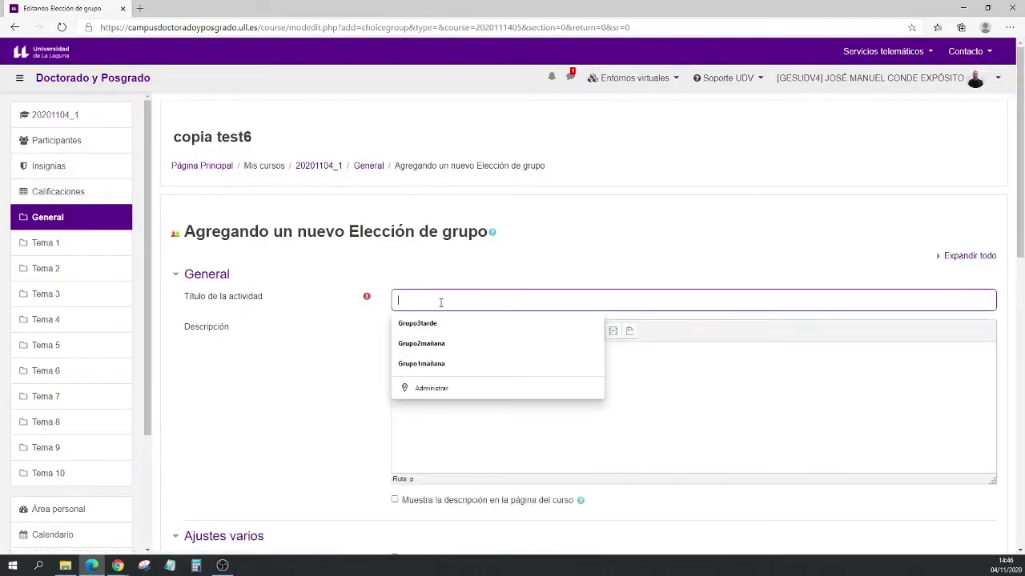
text(Selecciona el gru)
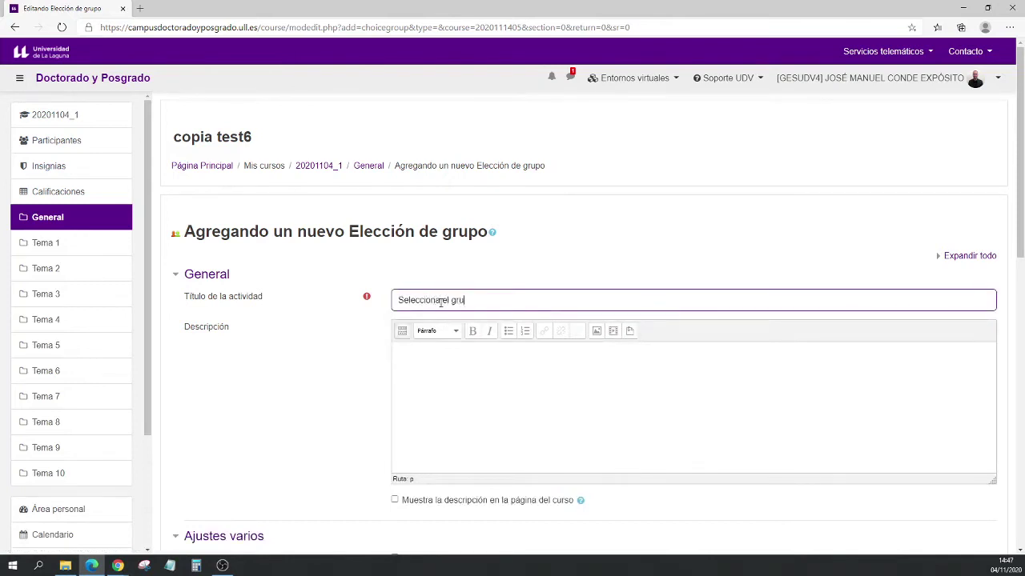
text(eneces)
click(443, 346)
Step: Add Grupo1mañana, Grupo2mañana and Grupo3tarde to the activity's selected groups and save, returning to the course
scroll(362, 411, down, 5)
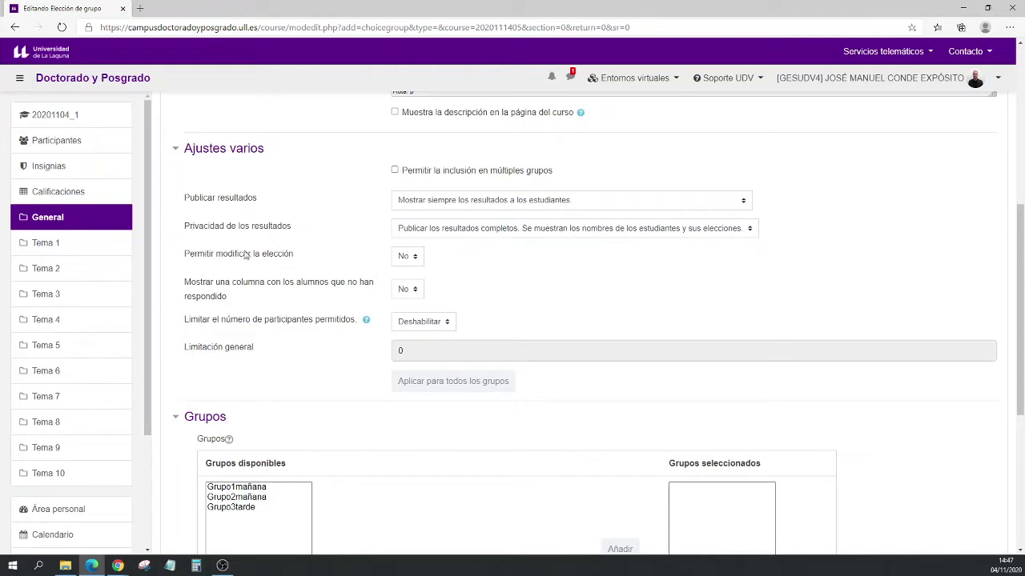
scroll(515, 247, down, 2)
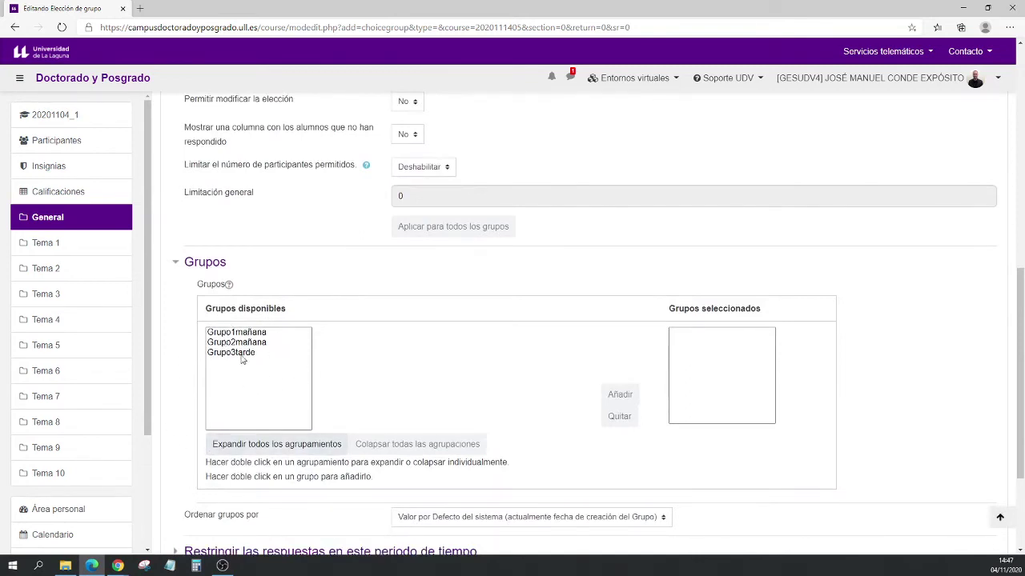
click(249, 334)
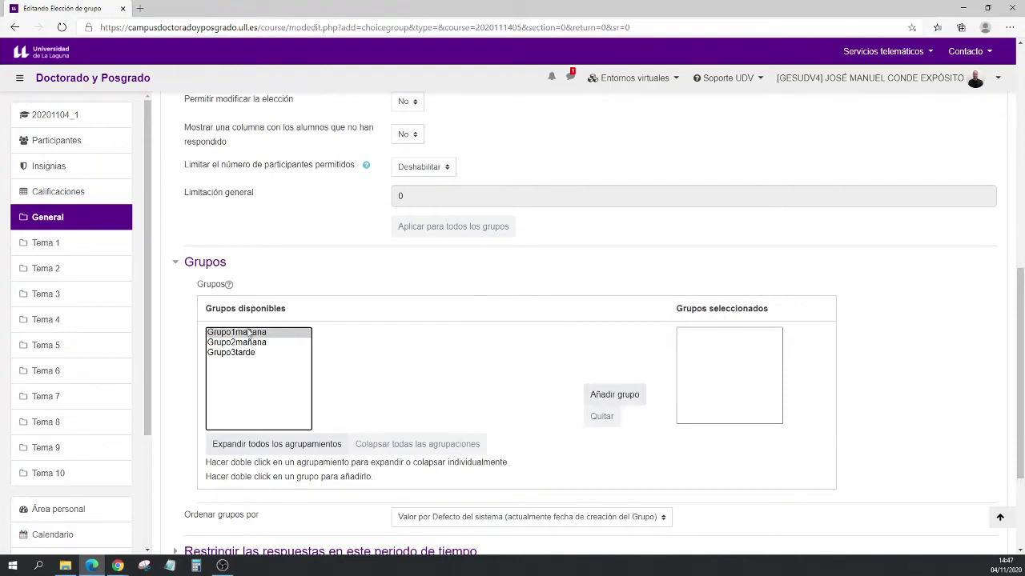
click(614, 395)
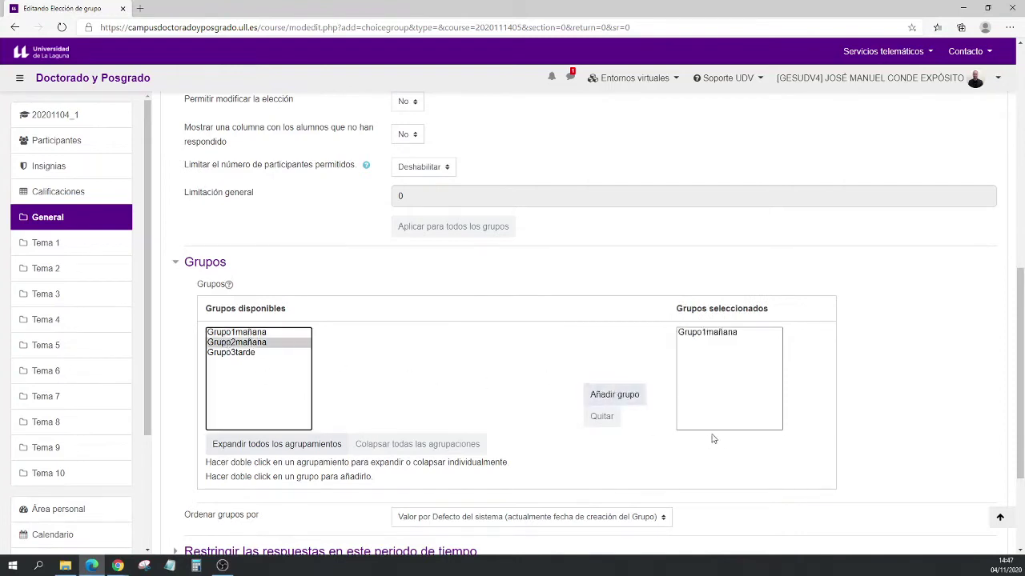
click(621, 396)
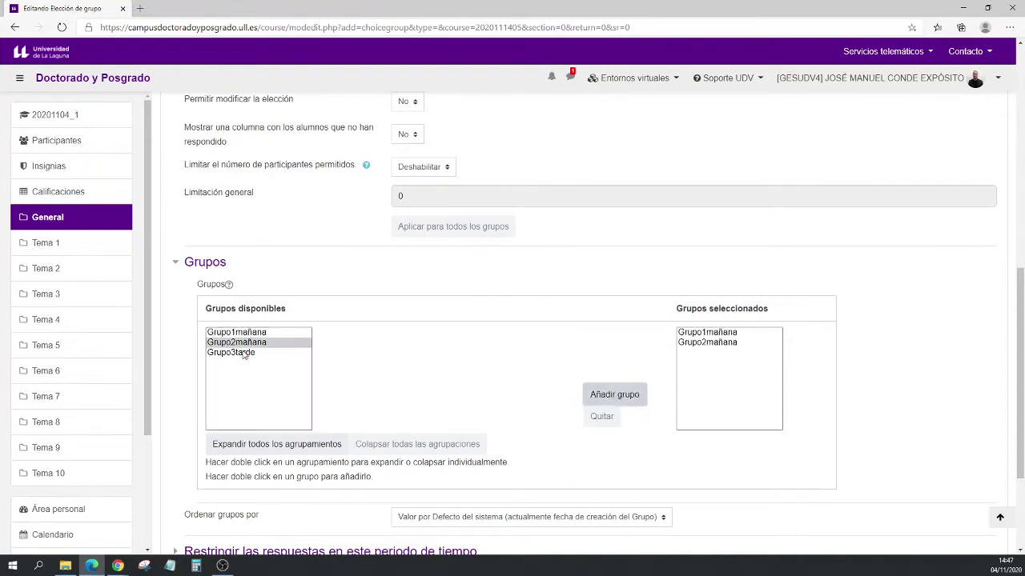
click(631, 401)
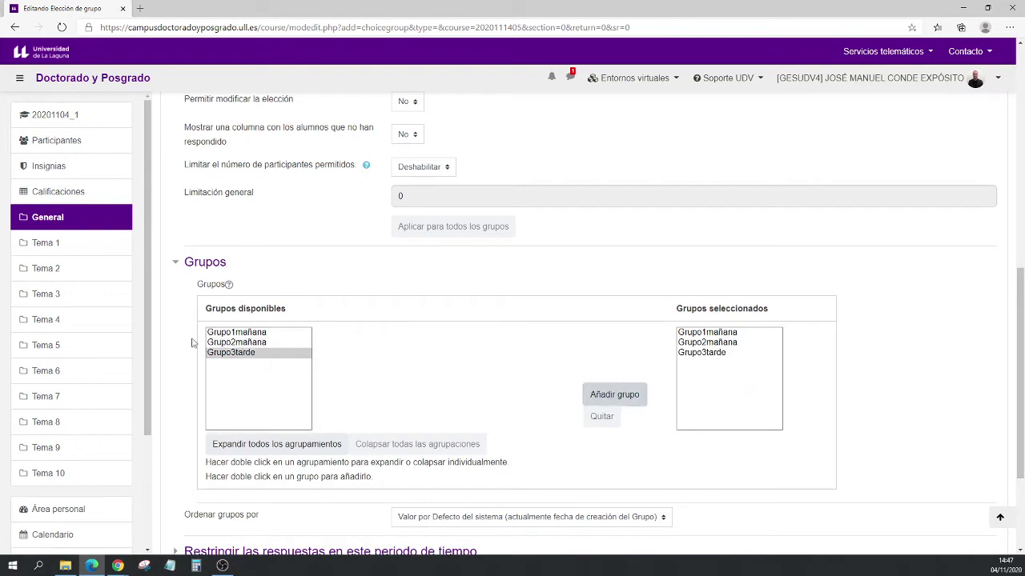
scroll(510, 387, down, 2)
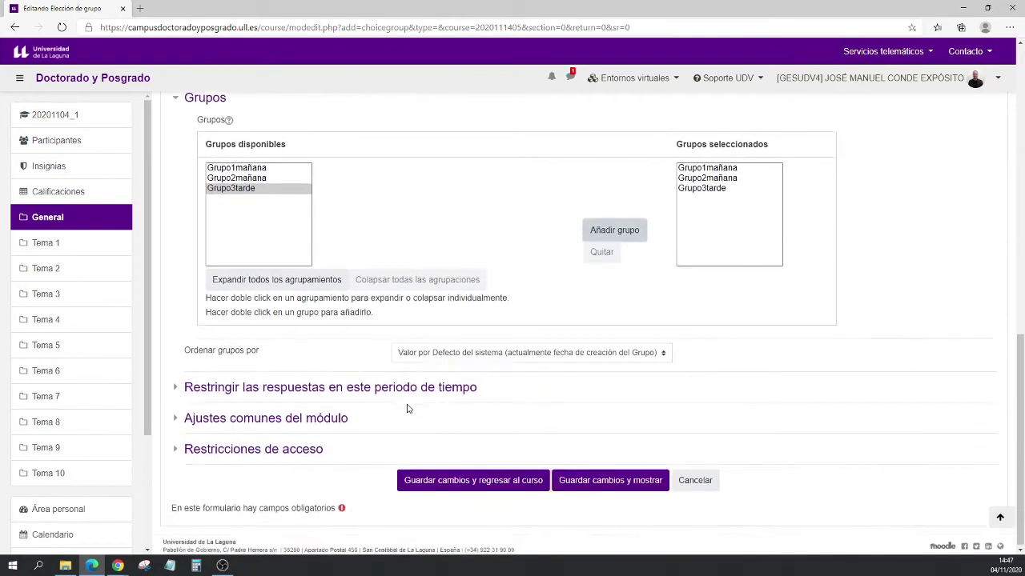
click(472, 482)
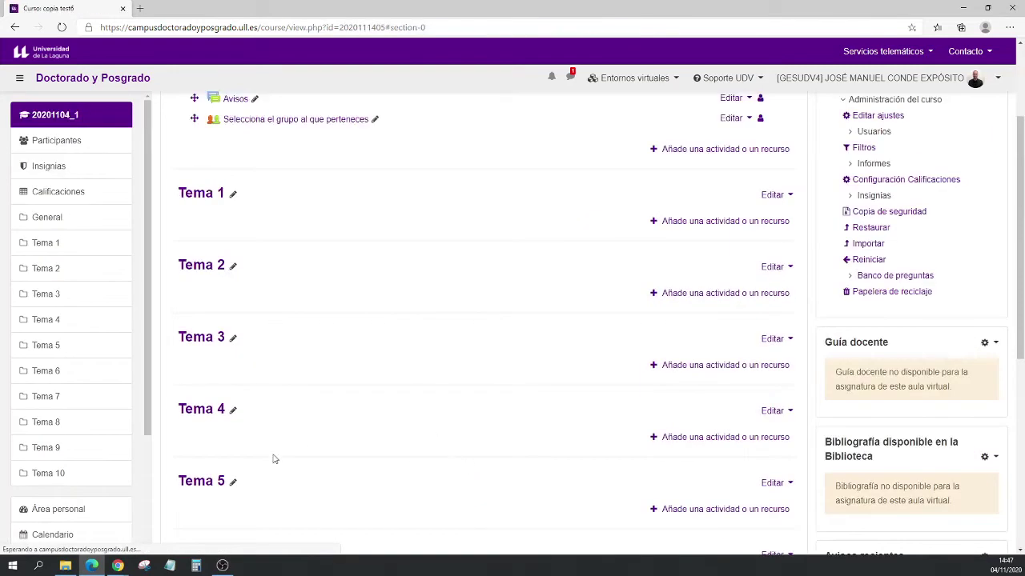
Step: Switch to the student's incognito Chrome session and save Grupo3tarde as the choice in "Selecciona el grupo al que perteneces"
mouse_move(111, 570)
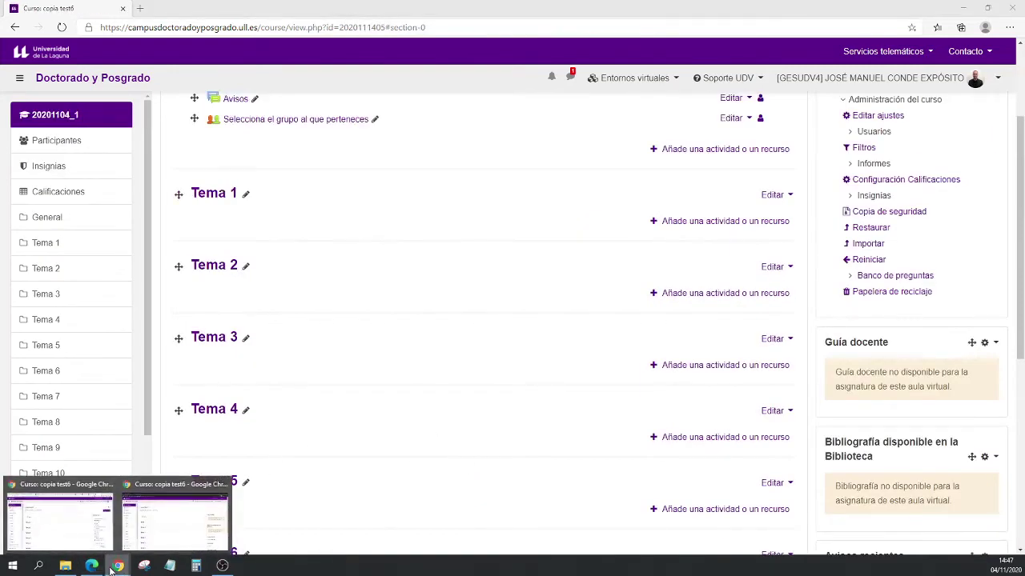
click(152, 545)
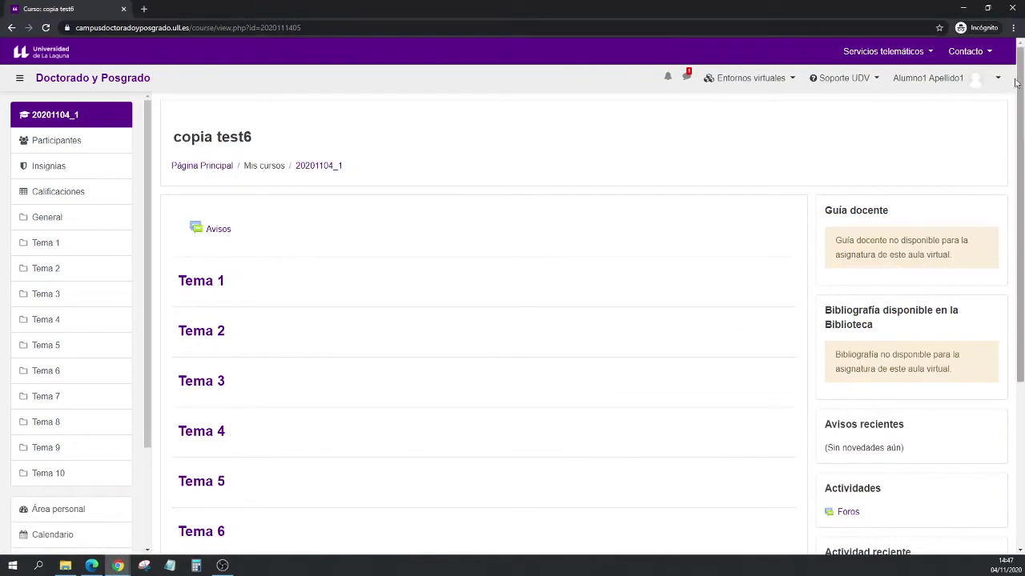
key(F5)
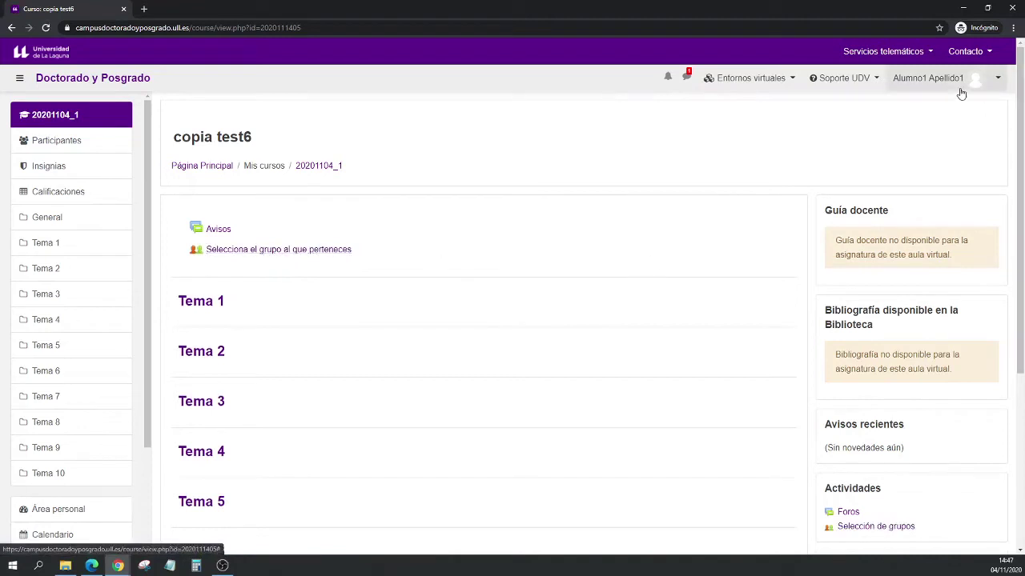
click(247, 253)
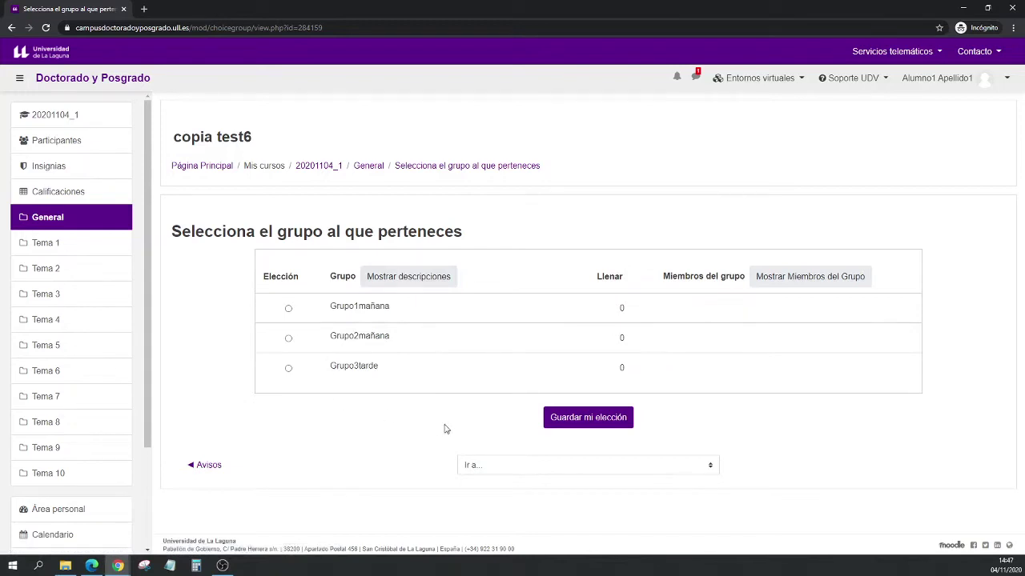
click(288, 370)
click(606, 422)
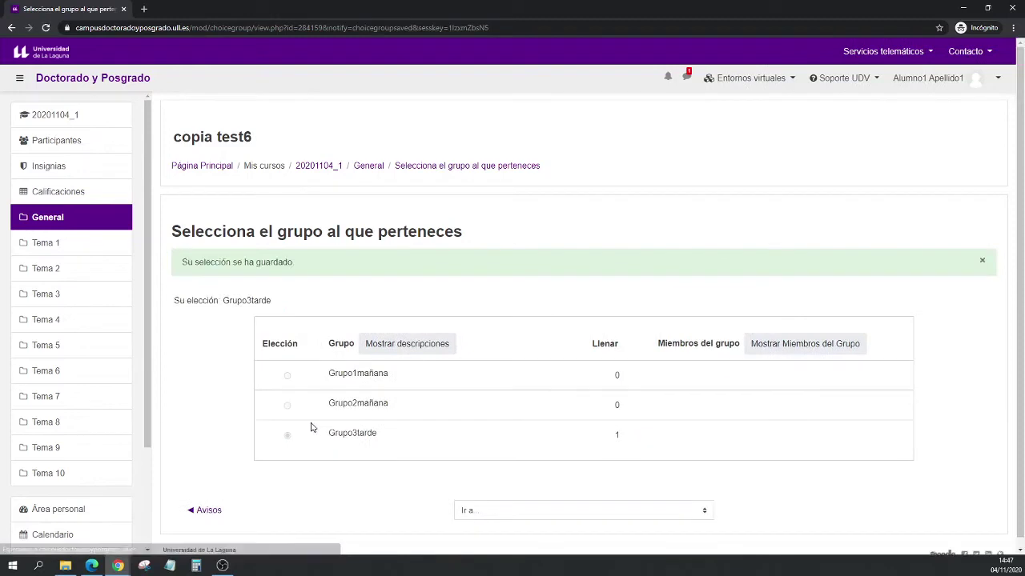
Step: Switch back to the teacher's session in Edge and view the members of Grupo3tarde in the course groups
click(91, 566)
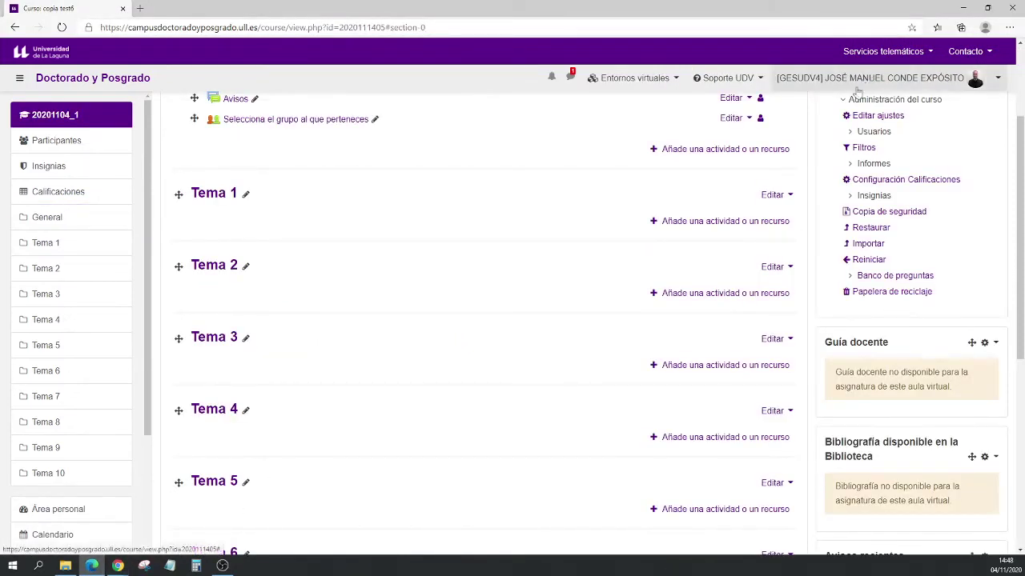
scroll(355, 219, up, 2)
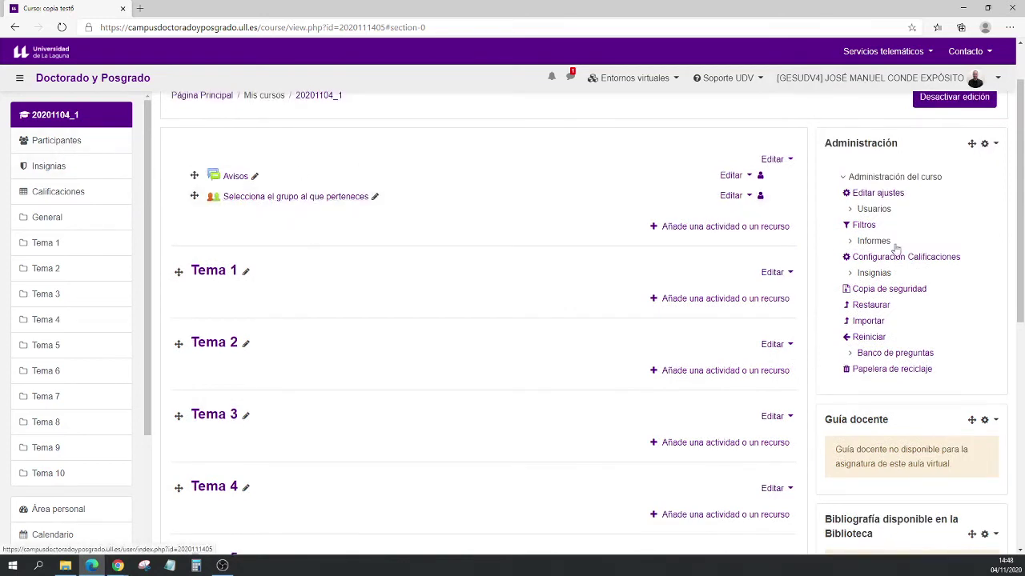
click(875, 209)
click(875, 257)
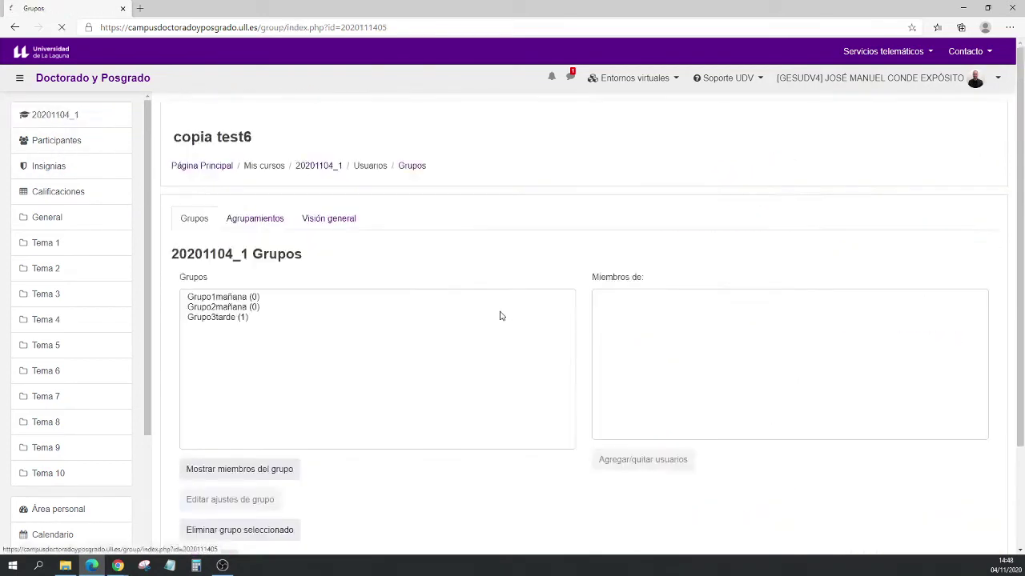
click(215, 320)
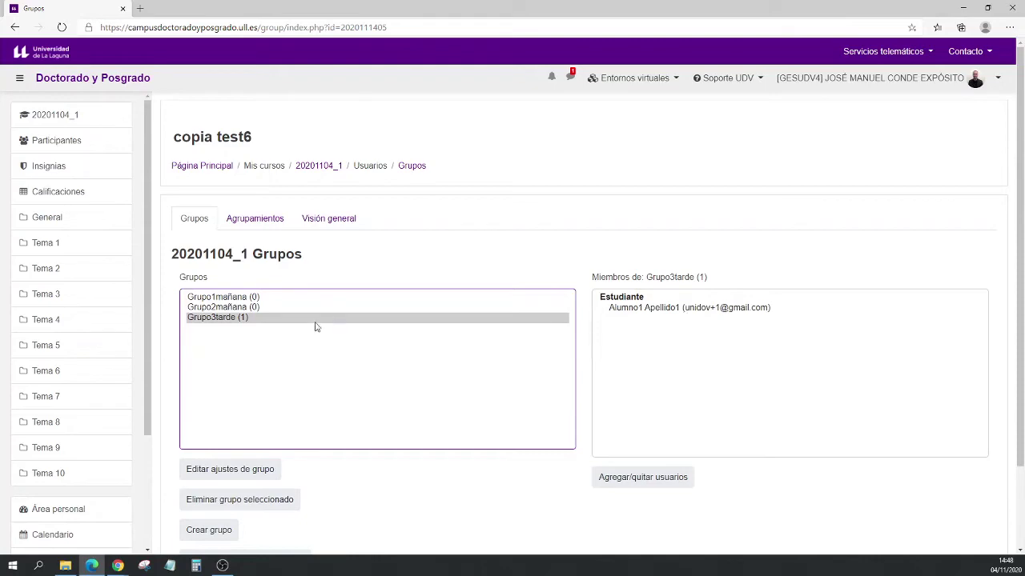
Step: Check the students' group assignments in the participants list
click(50, 146)
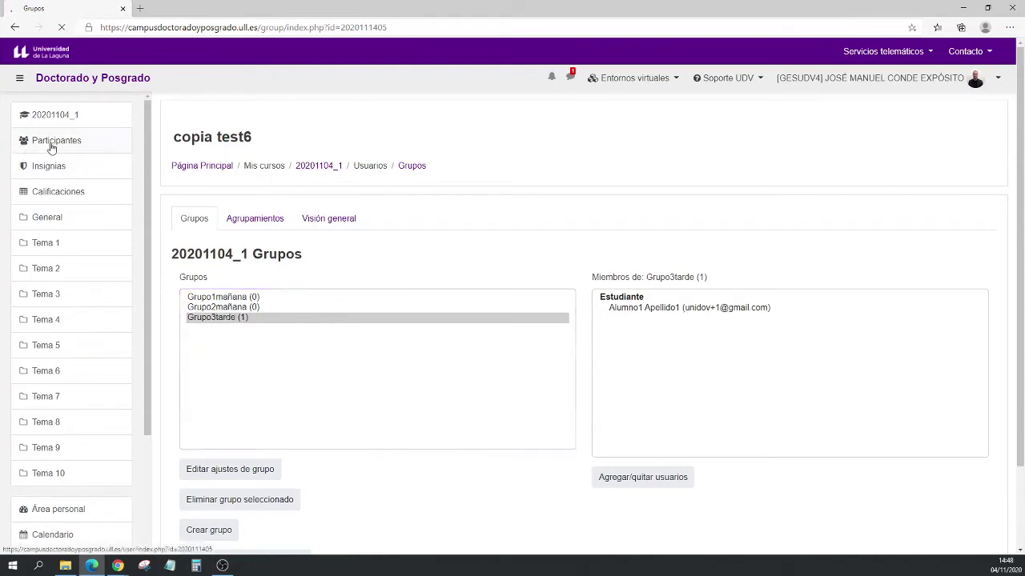
scroll(405, 326, down, 3)
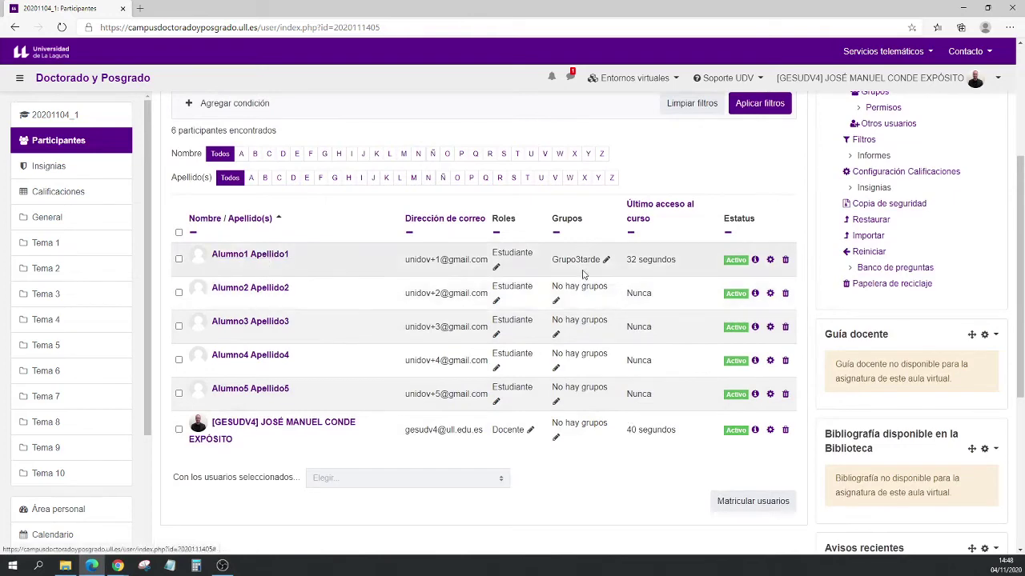
scroll(583, 275, up, 3)
Step: Open the "Selecciona el grupo al que perteneces" activity from the course page and show the group members
click(320, 167)
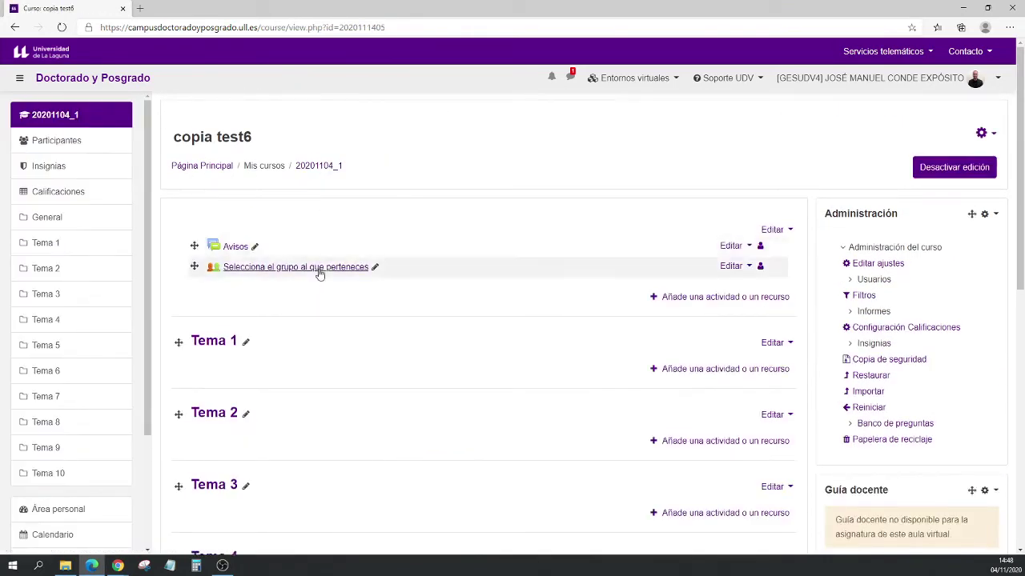
click(319, 271)
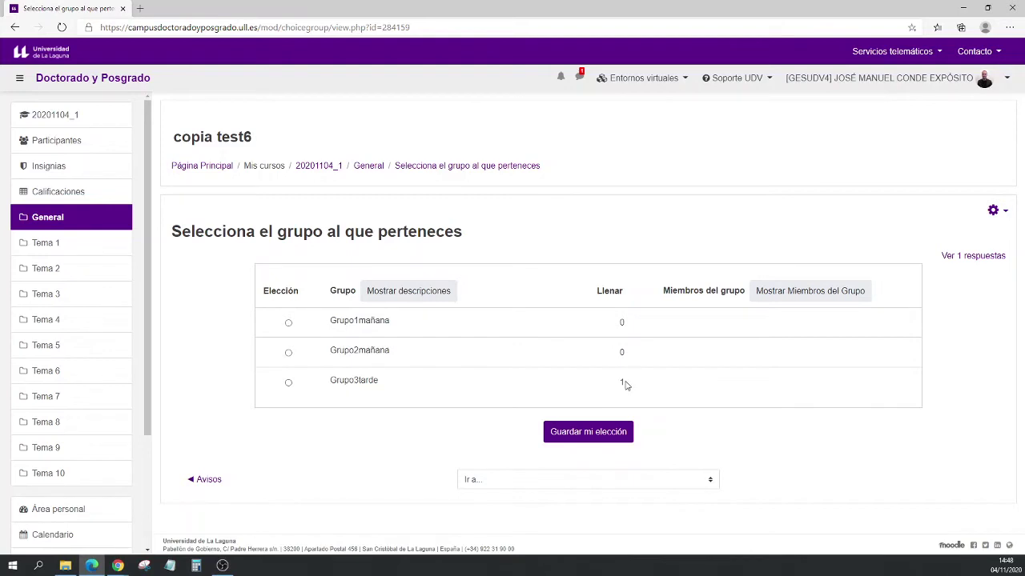
click(784, 295)
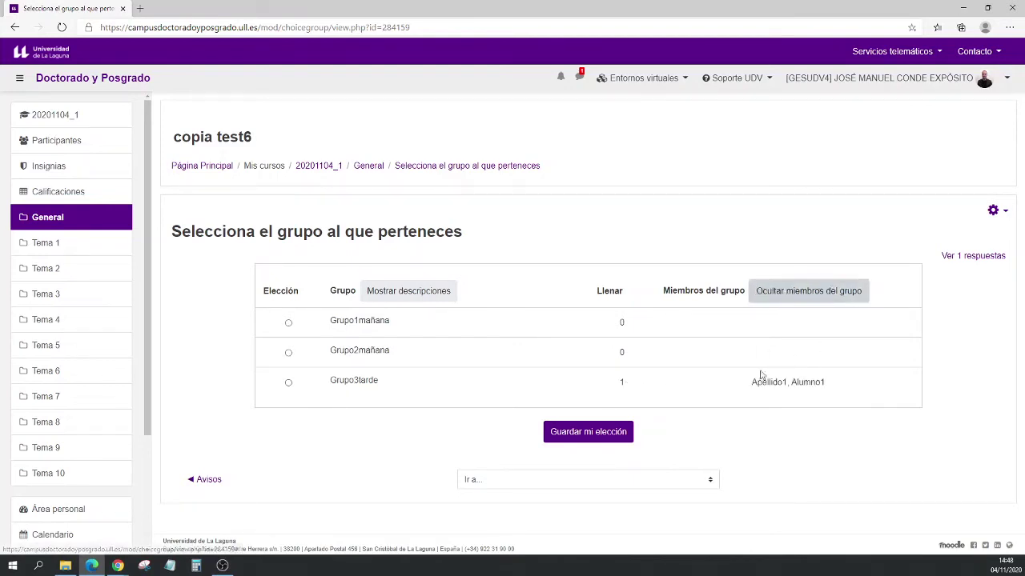
Step: Open the group choice activity's settings for editing and locate the option limiting the number of participants allowed
click(993, 210)
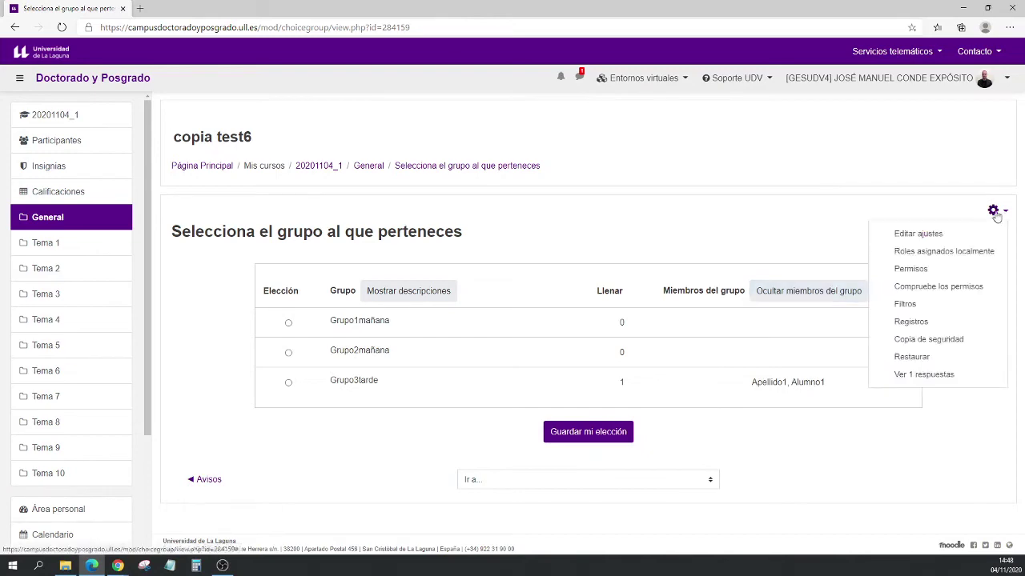
click(927, 233)
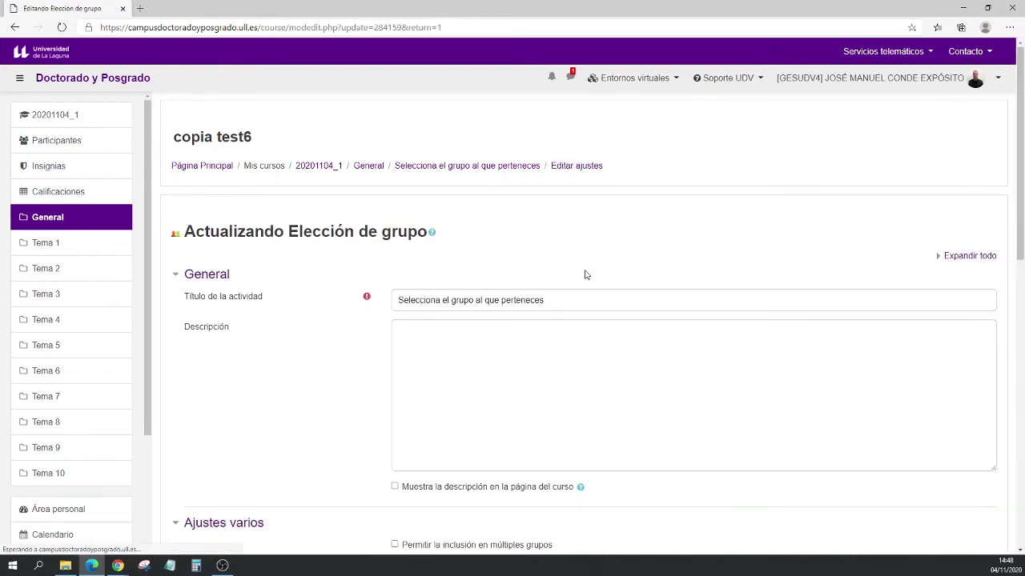
scroll(301, 313, down, 2)
scroll(300, 312, down, 5)
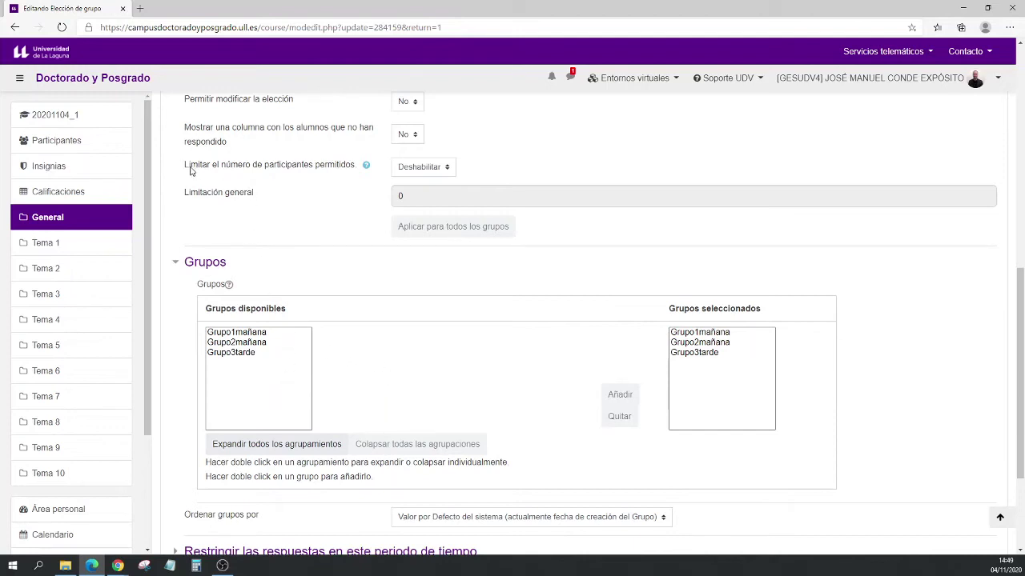
drag(190, 169, 334, 167)
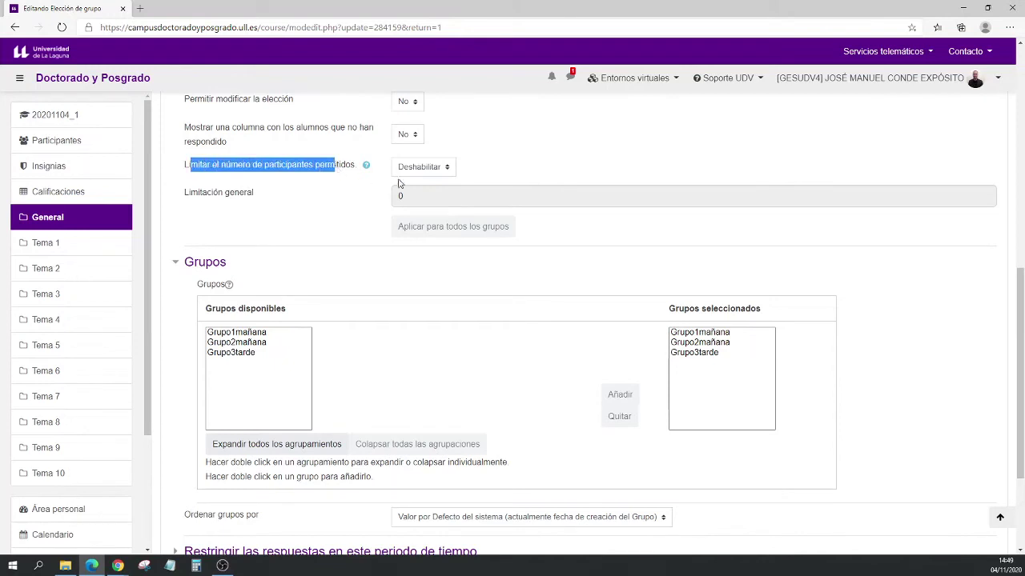
Step: Enable the participant limit, set the general limit to 10 and apply it to all groups
click(443, 168)
click(421, 193)
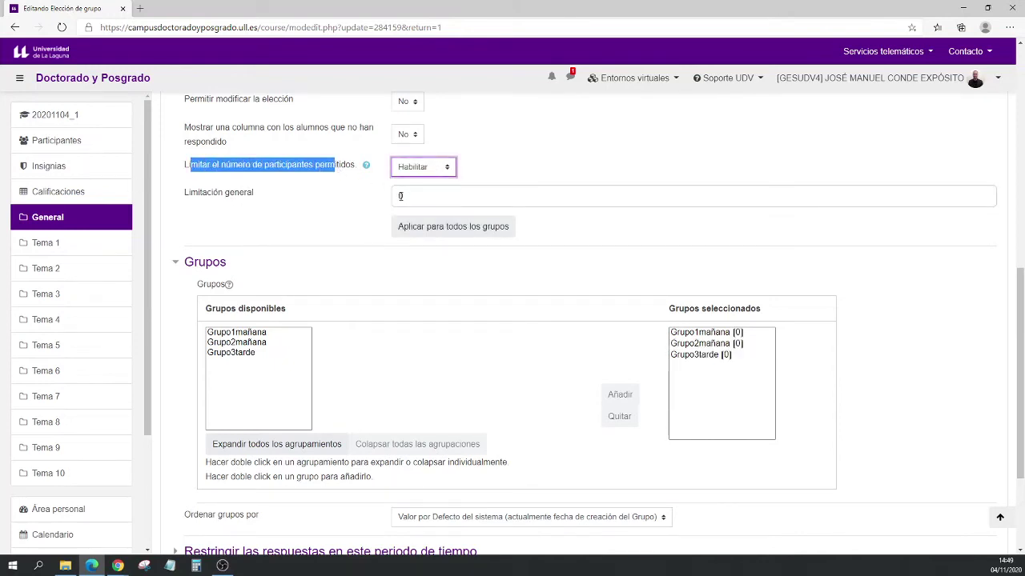
click(400, 196)
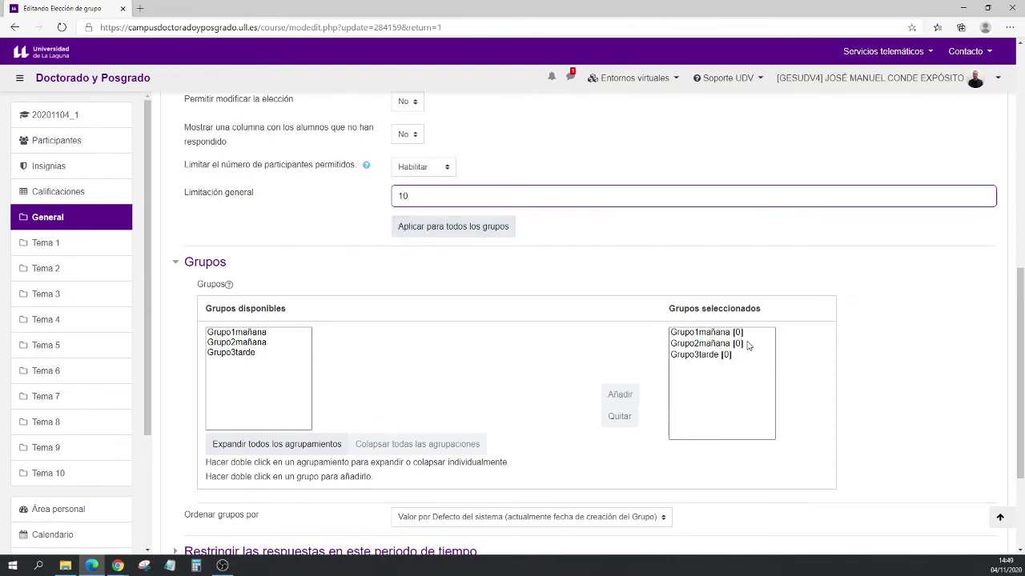
click(443, 228)
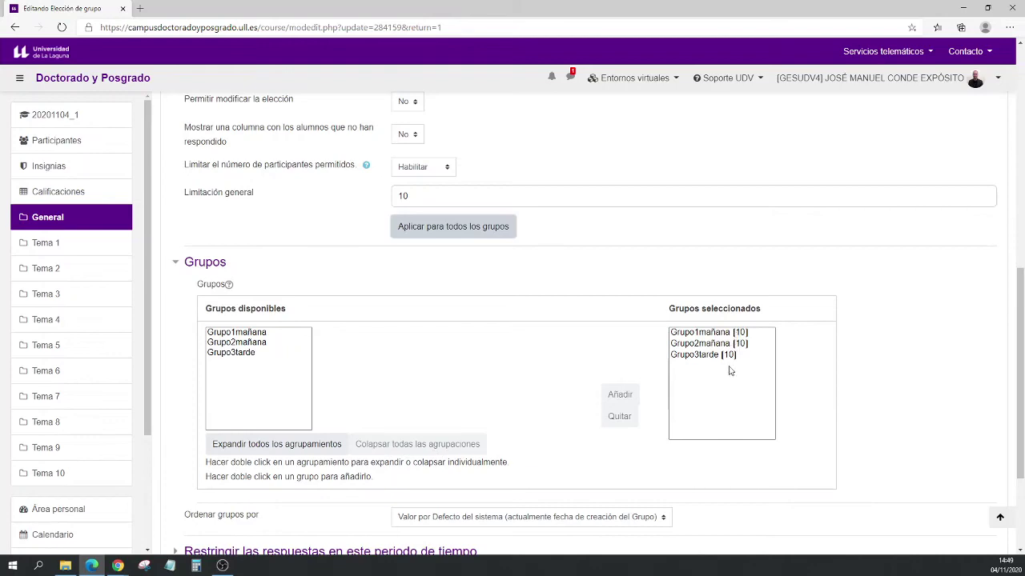
Step: Leave the settings form without saving and return to the "Selecciona el grupo al que perteneces" activity page
scroll(515, 469, up, 10)
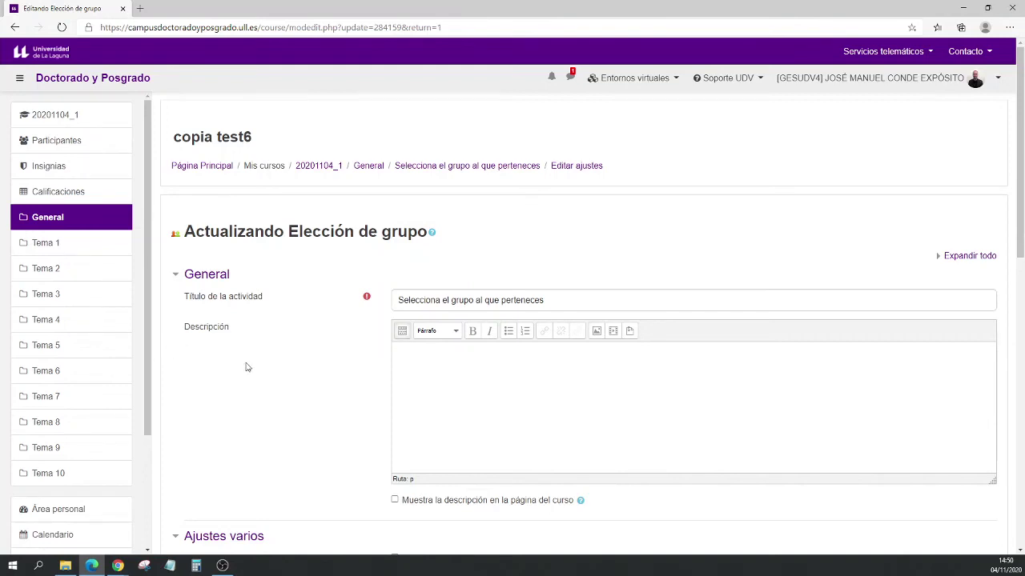
scroll(404, 345, down, 2)
scroll(387, 345, up, 2)
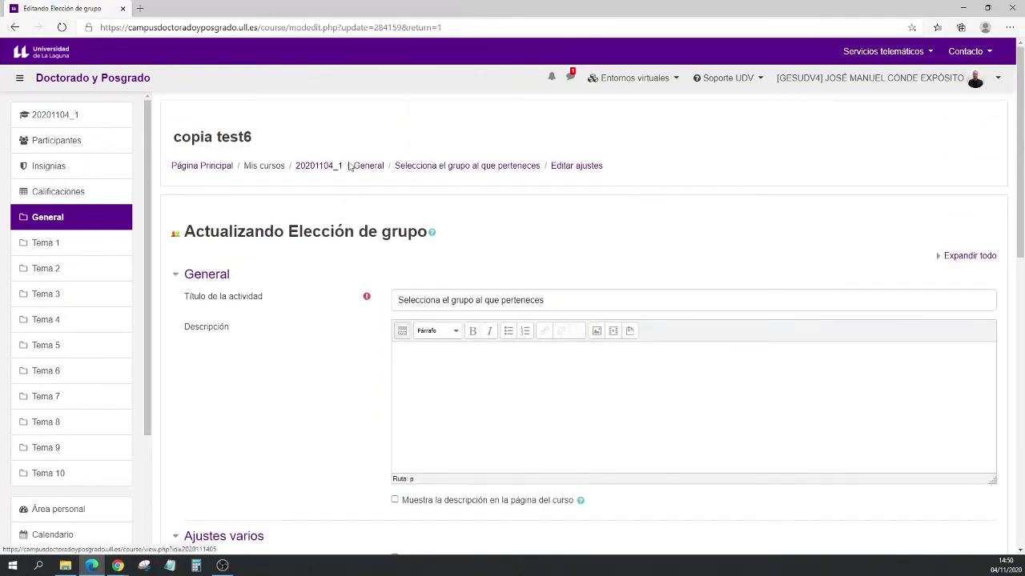
click(420, 165)
click(557, 86)
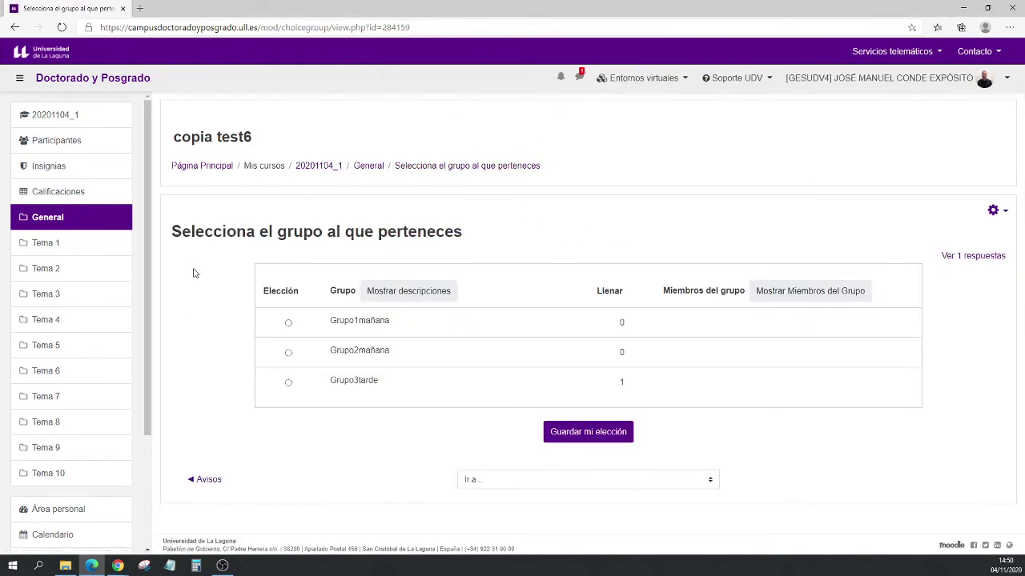
Step: Open the group choice activity's responses report and examine the answers per group and the download formats
click(1005, 212)
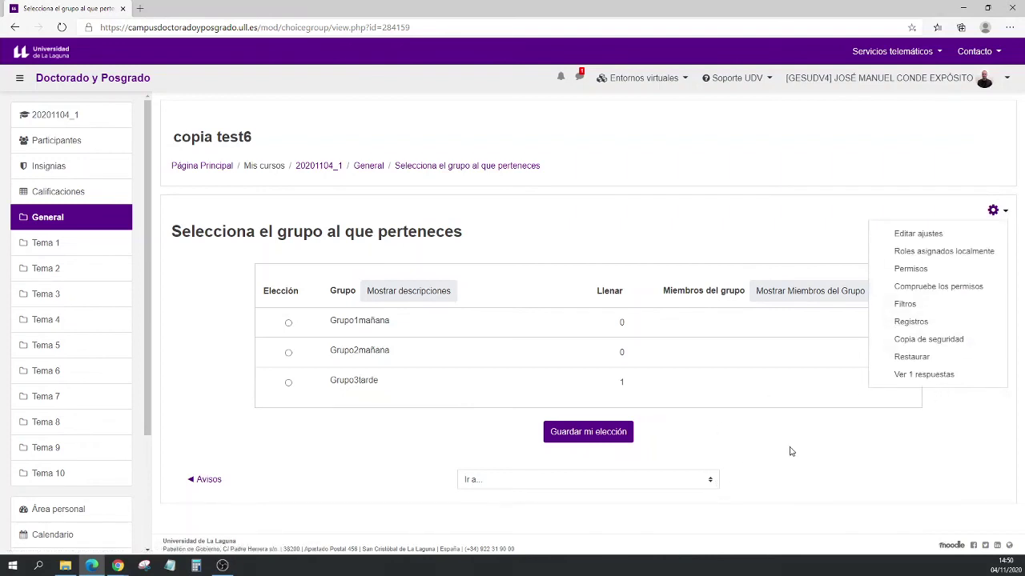
click(920, 375)
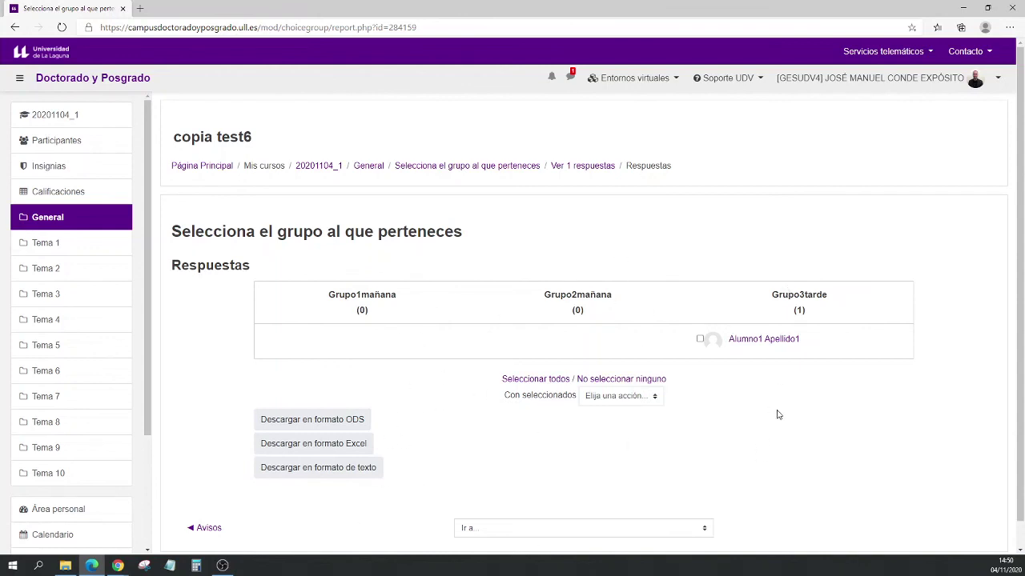
scroll(776, 415, down, 1)
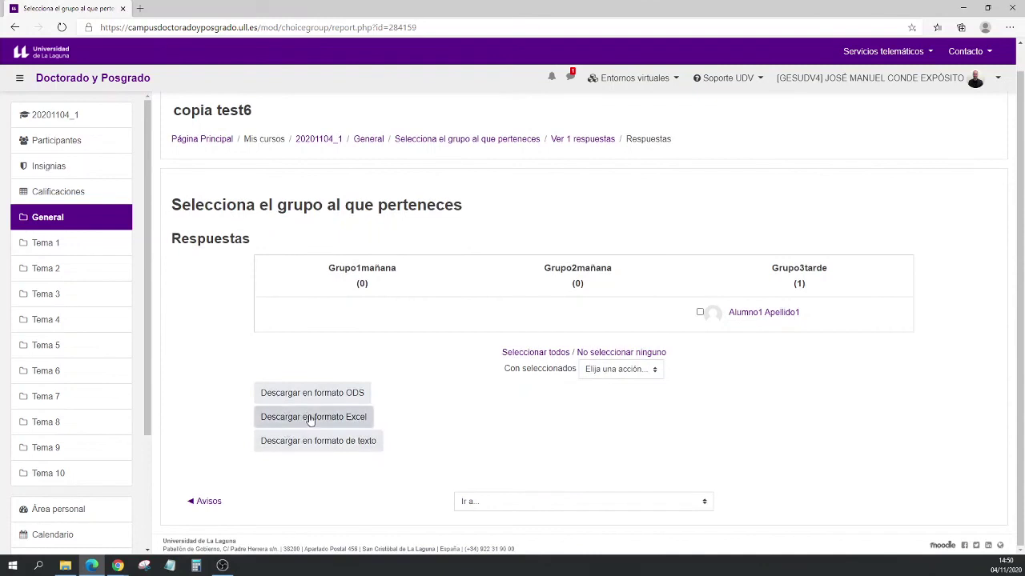